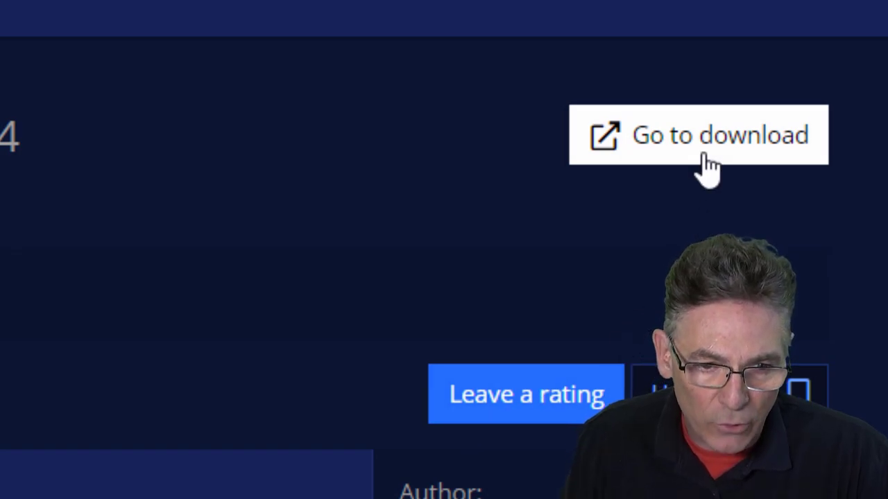
View StopWatch.lua as raw text and select it, then open the obs-lua repository's download options
left_click(706, 161)
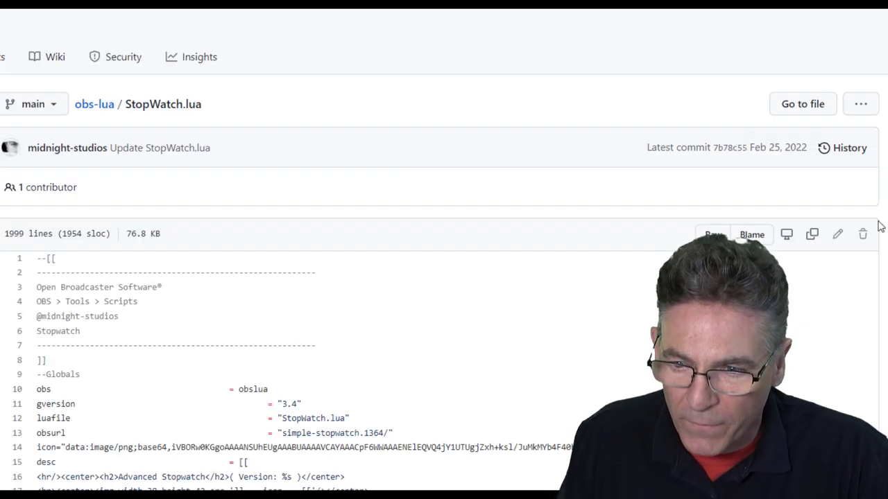
scroll(583, 284, "down", 15)
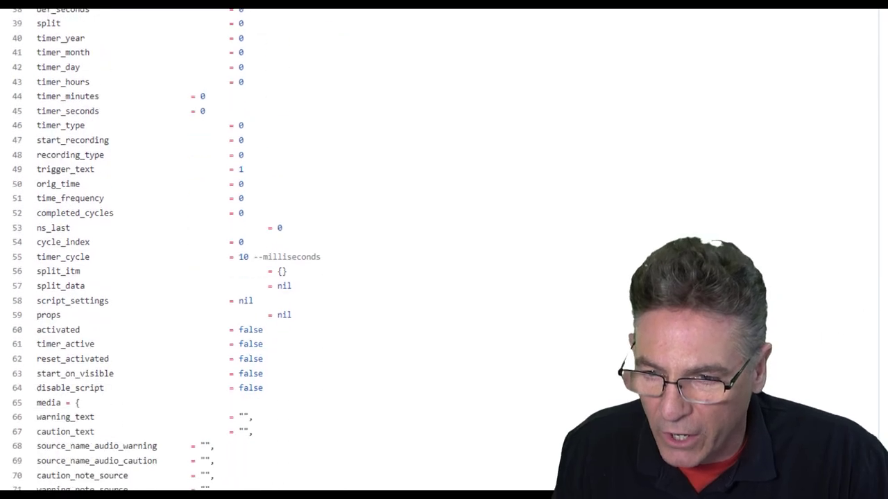
scroll(582, 285, "down", 12)
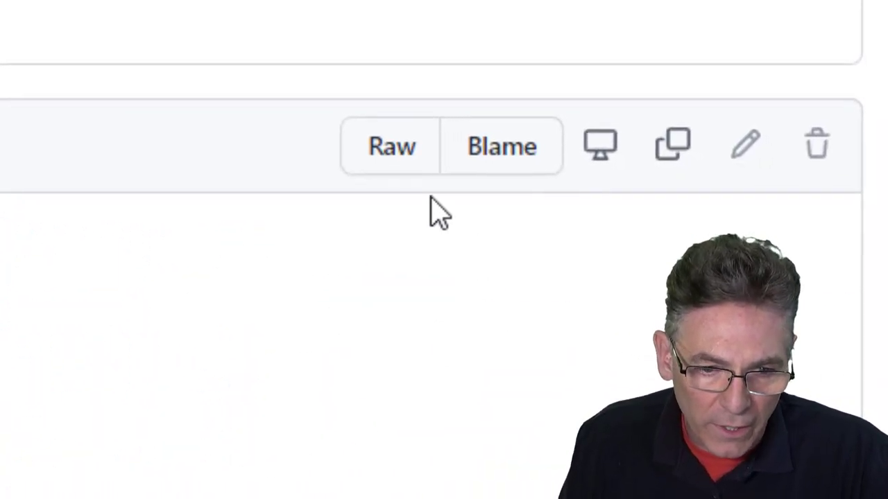
left_click(408, 170)
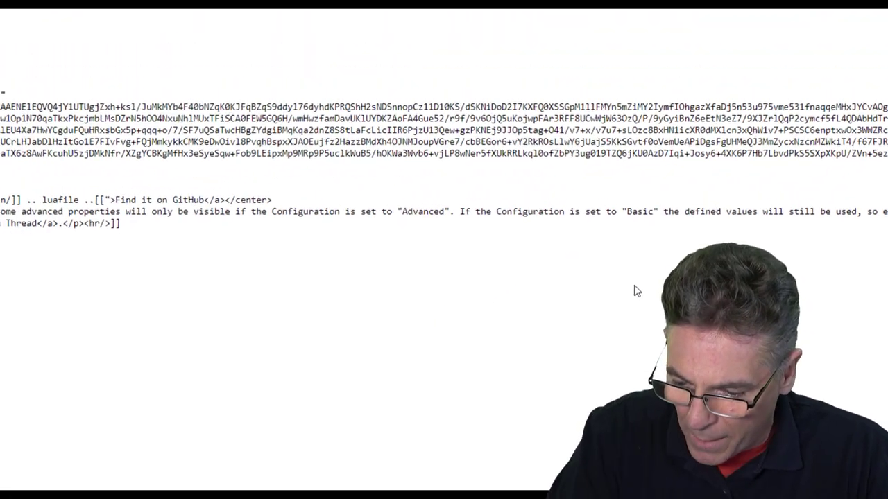
key("ctrl+a")
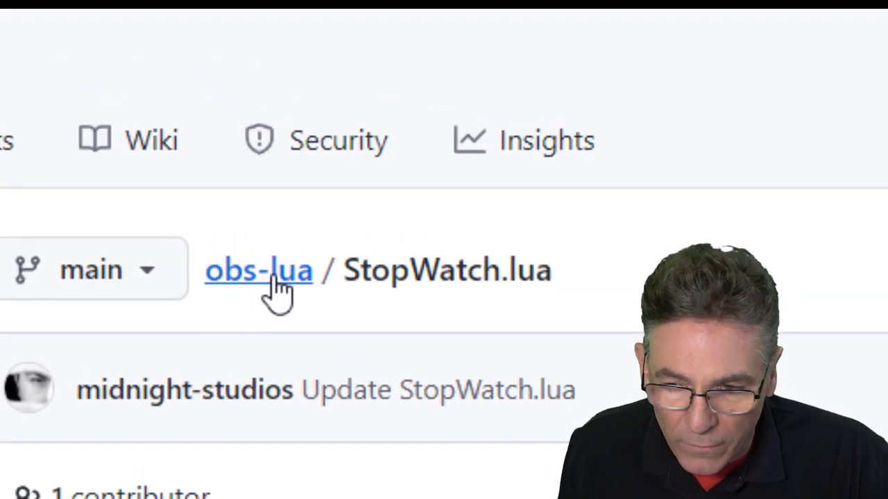
left_click(273, 276)
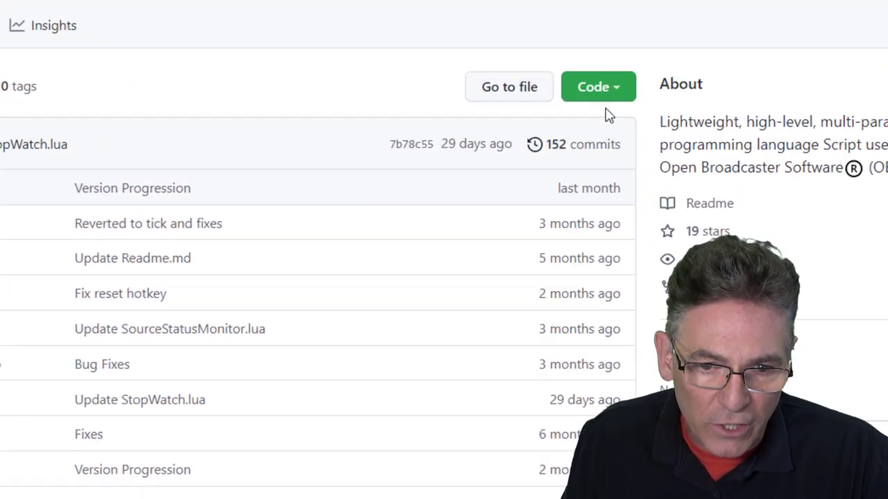
left_click(621, 108)
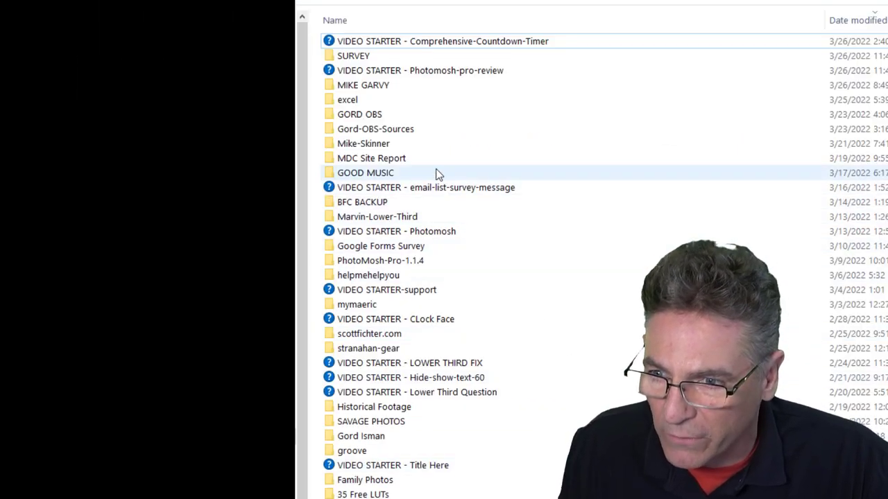
Open obs-lua-main.zip in 7-Zip, enter its obs-lua-main folder, and select StopWatch.lua
double_click(443, 41)
double_click(368, 71)
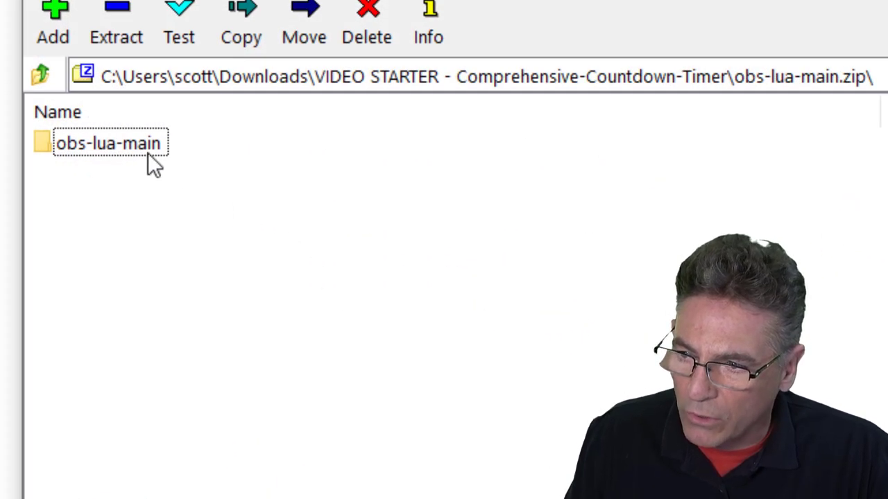
double_click(146, 145)
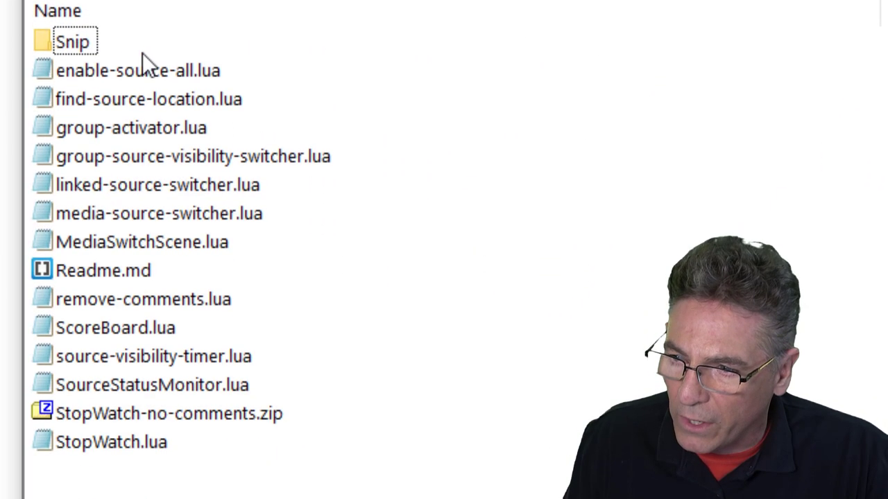
left_click(103, 444)
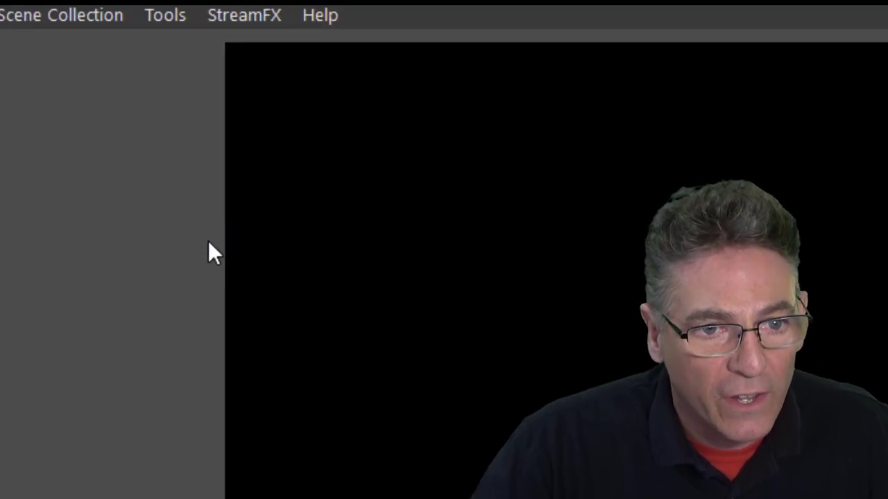
Open the Scripts manager from the Tools menu and start adding a script file with +
left_click(205, 7)
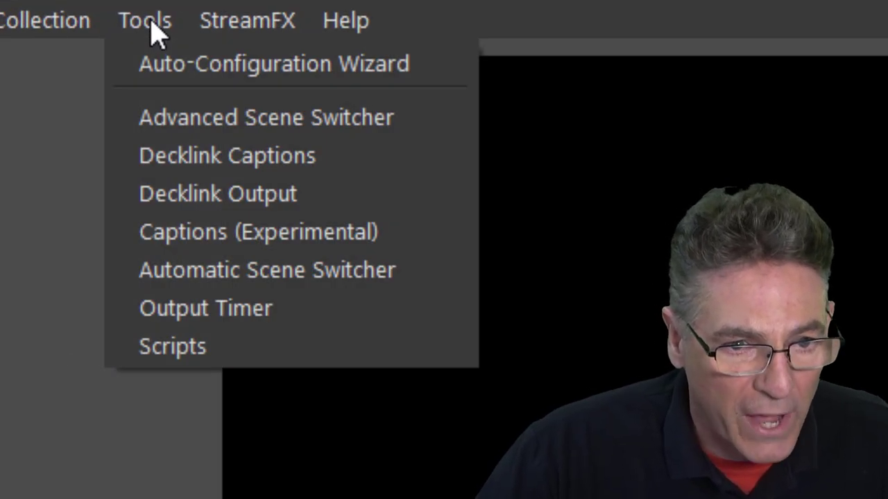
left_click(192, 350)
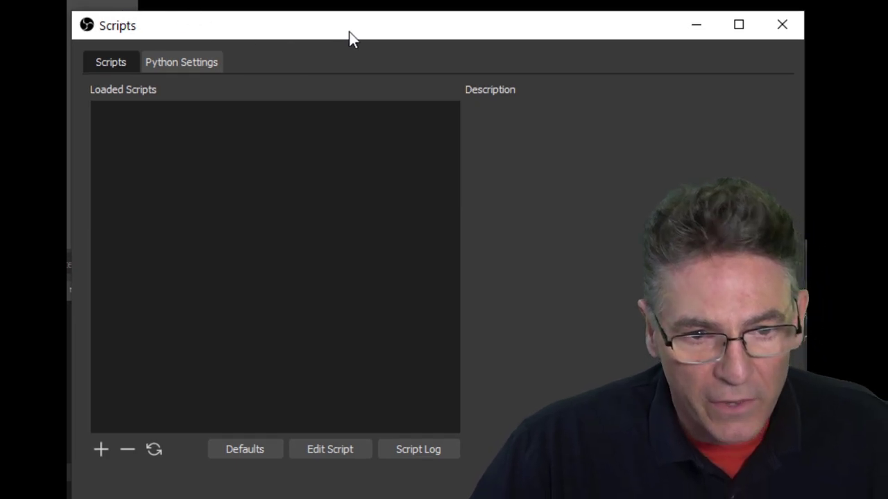
left_click(101, 450)
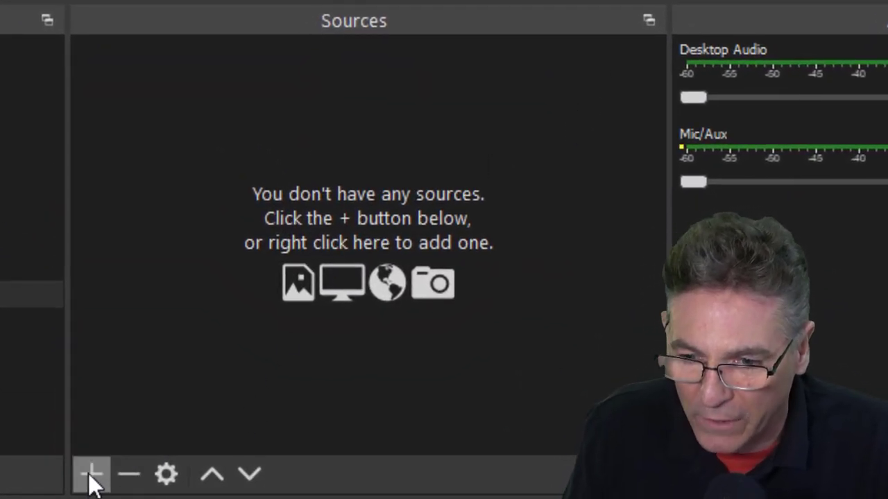
Add a Text (GDI+) source named 'Countdown Timer' with placeholder text 'rgegsdfvb'
left_click(91, 475)
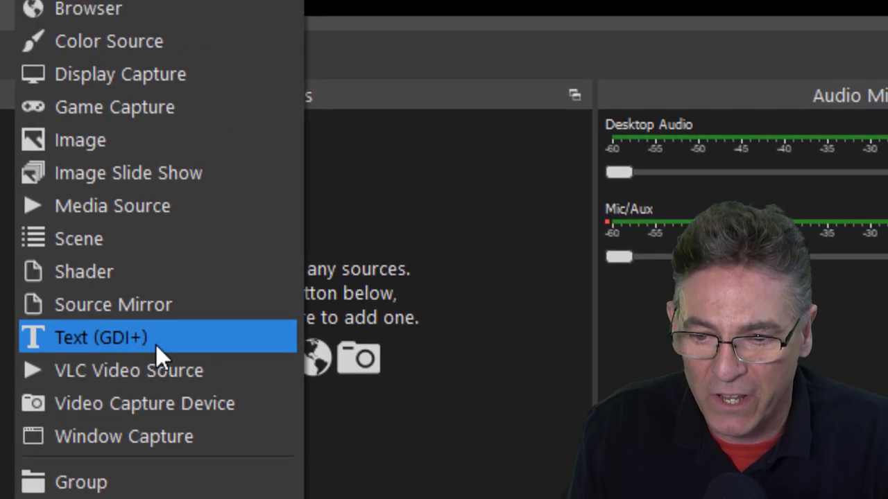
left_click(220, 272)
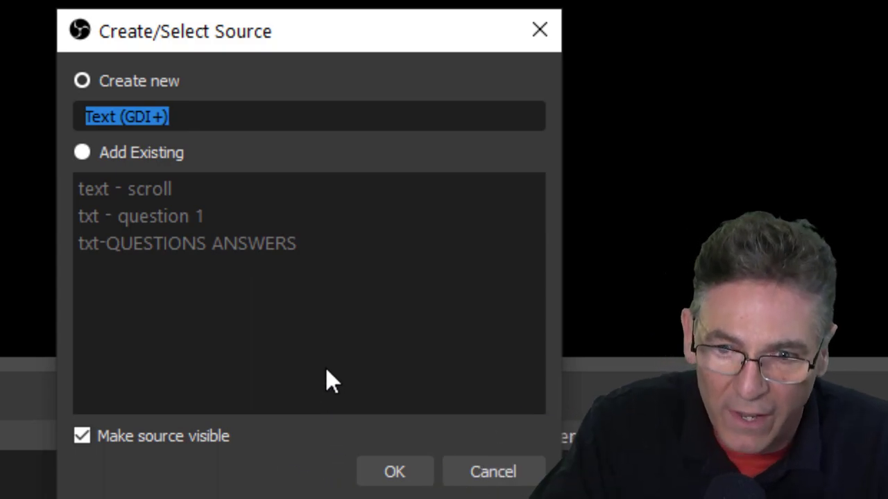
type("C")
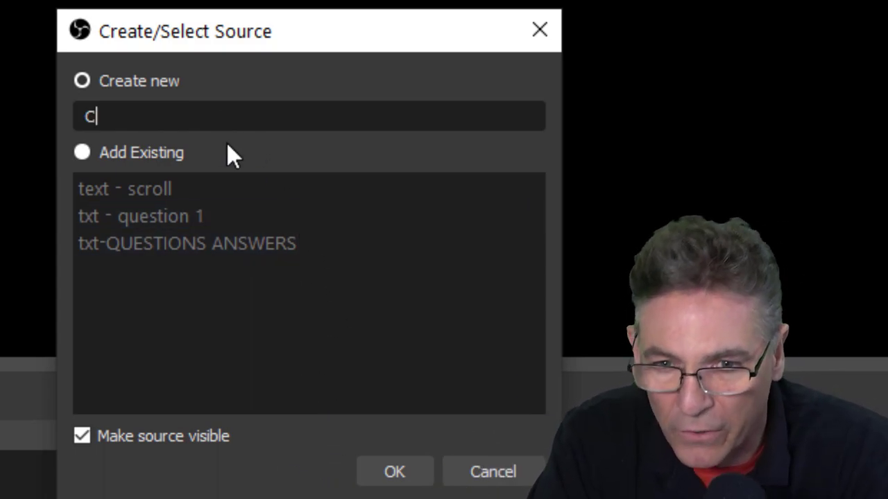
type("ount")
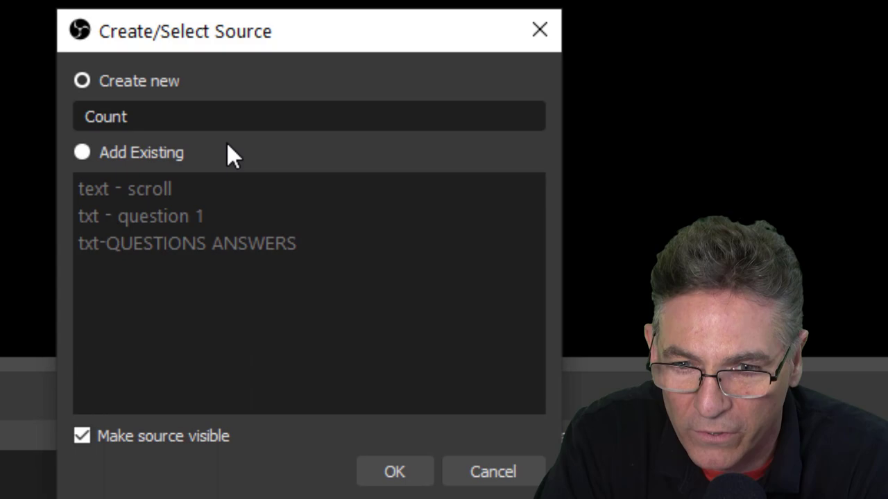
type("down Timer")
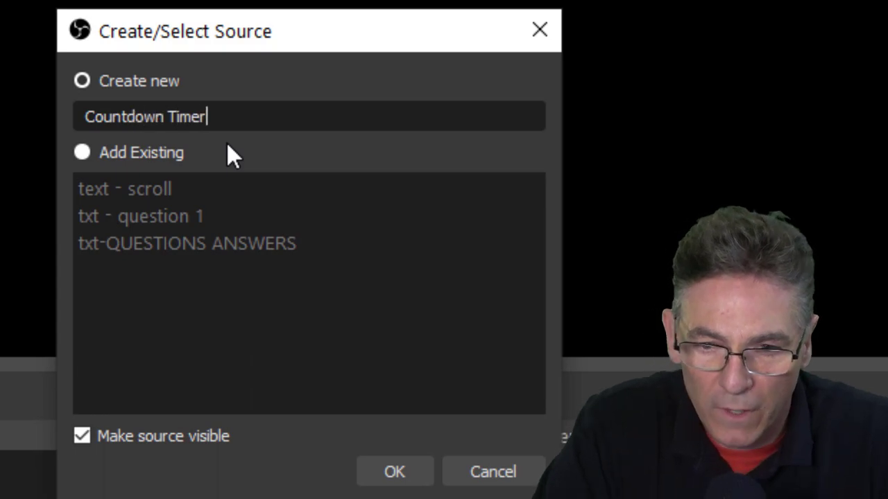
left_click(368, 469)
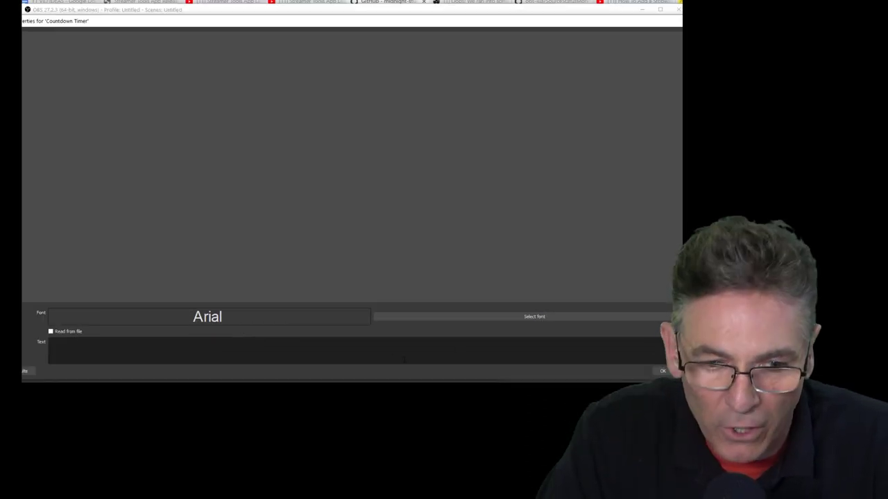
type("rgegsdfvb")
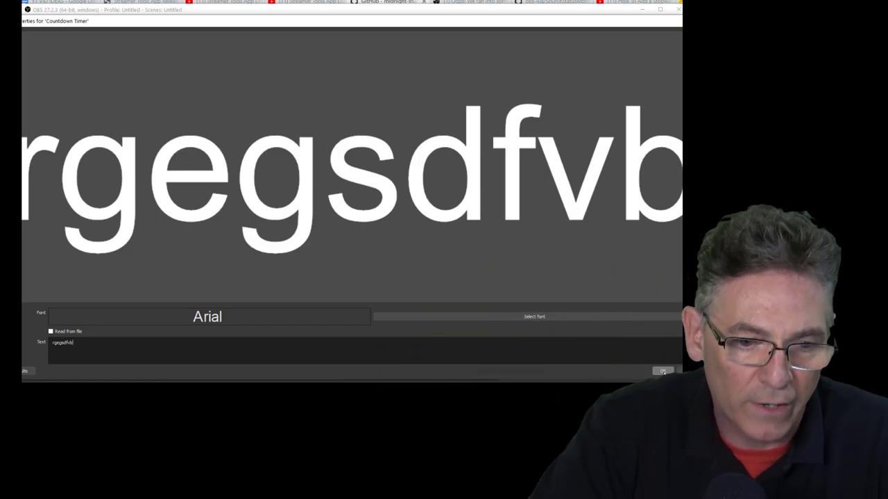
left_click(661, 372)
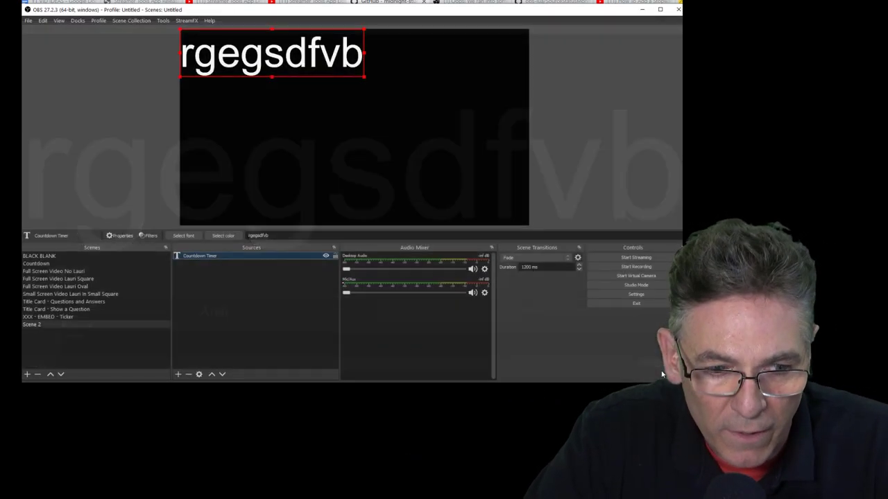
Centre the text source, then remove stop-watch.lua from the Scripts manager and load it again
key("ctrl+d")
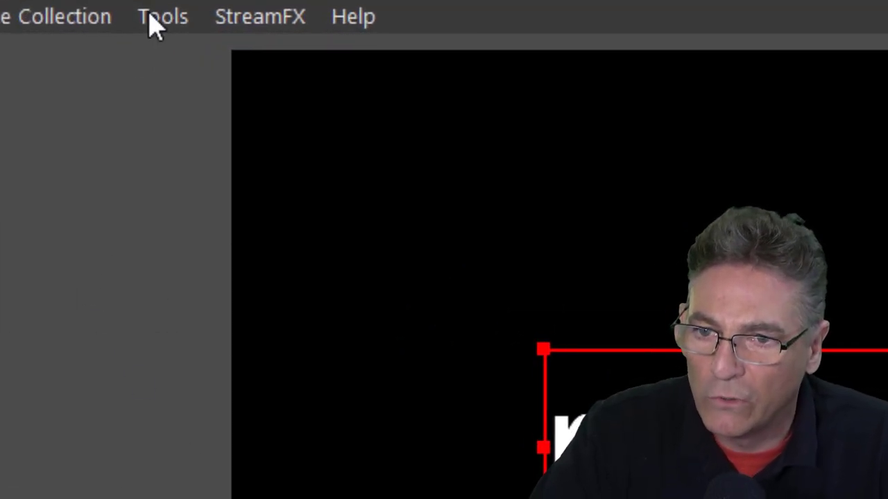
left_click(154, 21)
left_click(181, 328)
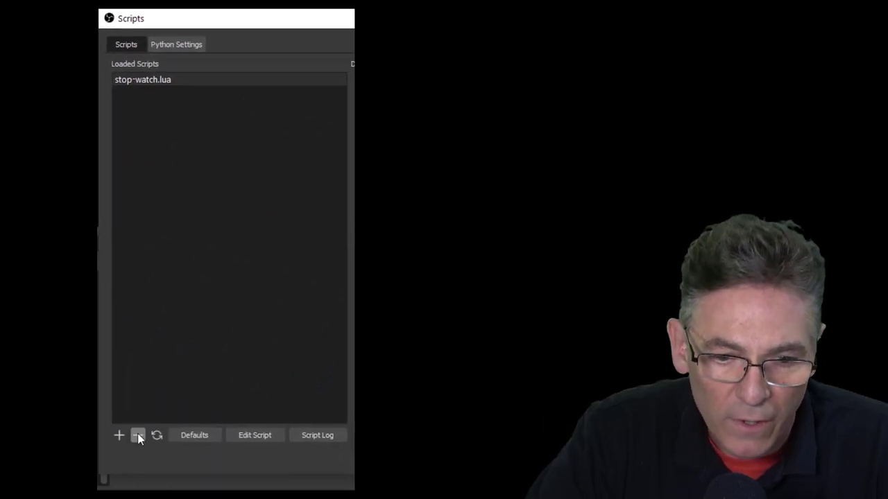
left_click(138, 435)
left_click(118, 436)
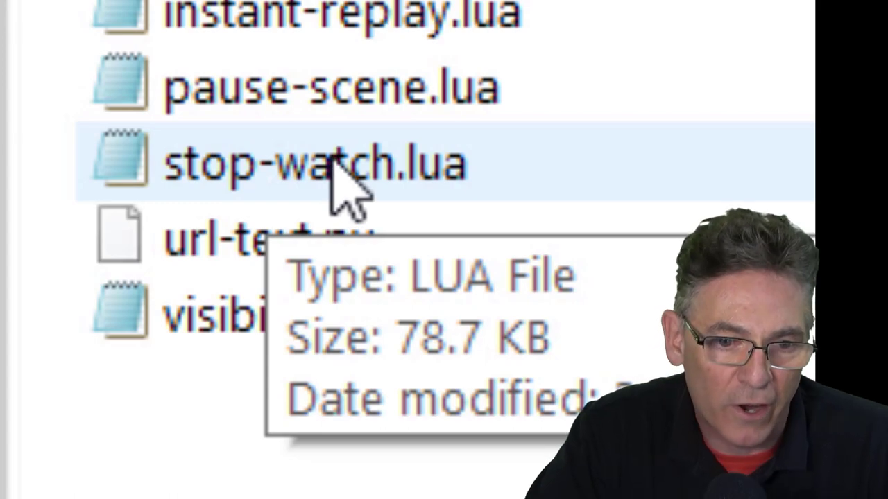
left_click(332, 161)
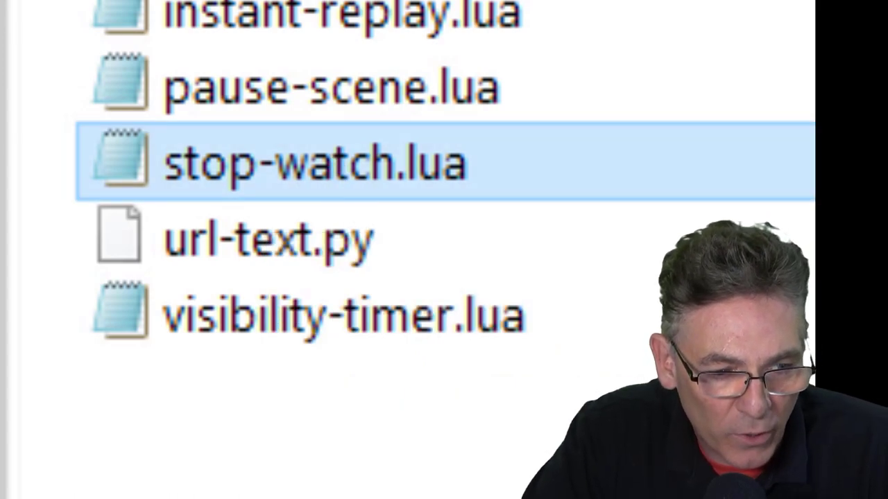
key("Return")
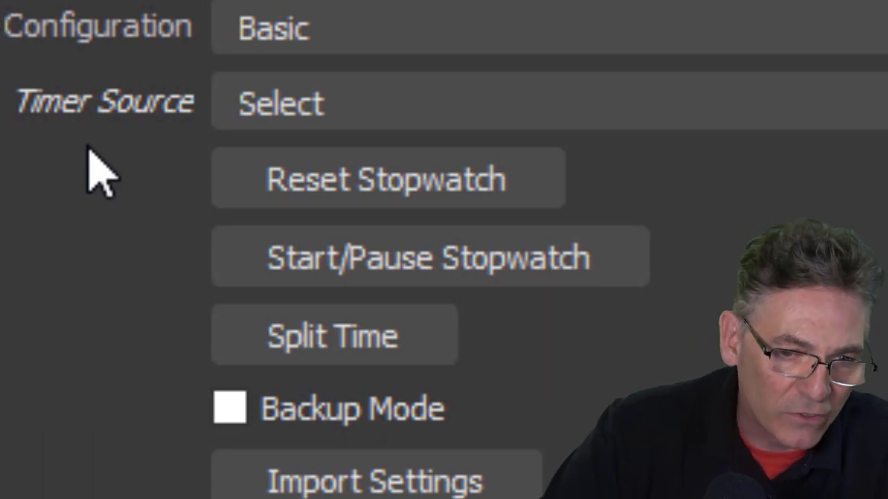
Set the Advanced Stopwatch's Timer Source to the Countdown Timer text source
left_click(337, 123)
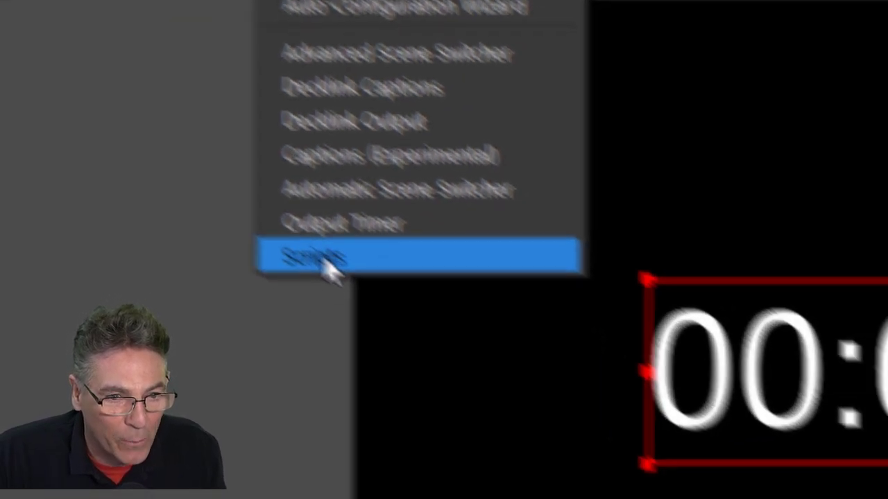
Switch the stopwatch Configuration to Advanced and scroll through the newly shown options
left_click(422, 276)
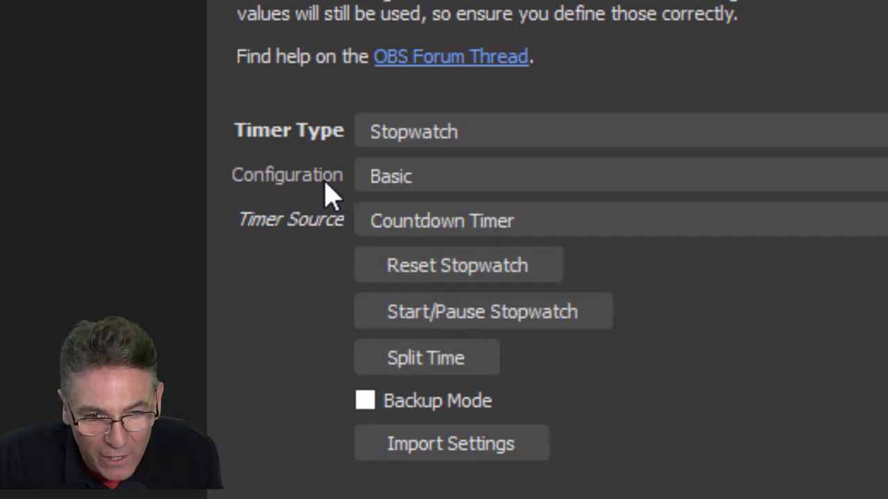
left_click(436, 175)
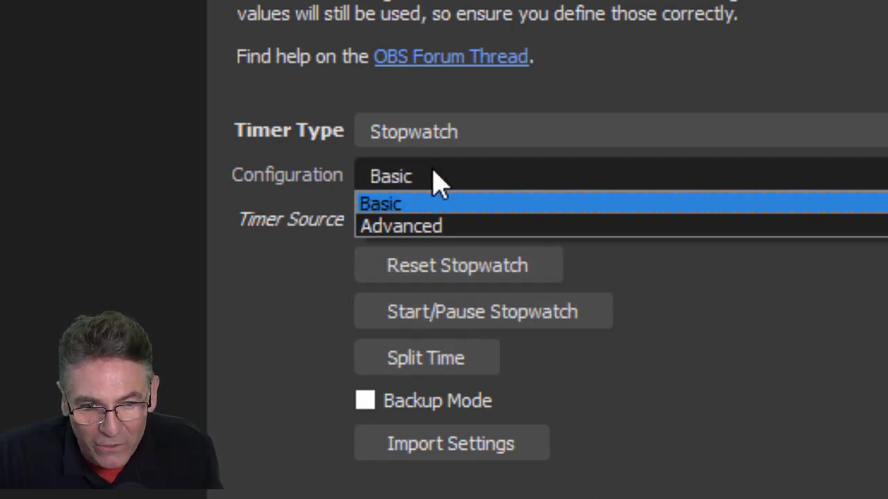
left_click(437, 226)
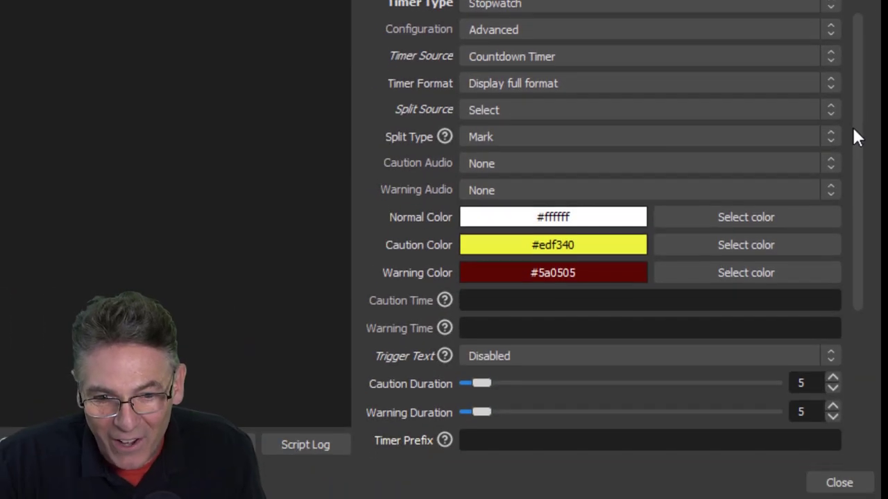
left_click_drag(858, 137, 874, 312)
left_click_drag(856, 395, 859, 175)
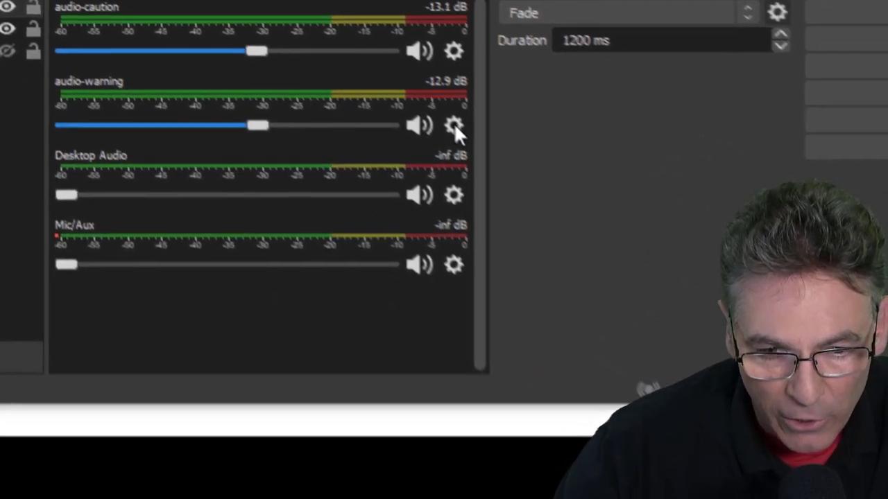
Set Audio Monitoring to Monitor and Output for both audio-caution and audio-warning
left_click(510, 171)
left_click(469, 388)
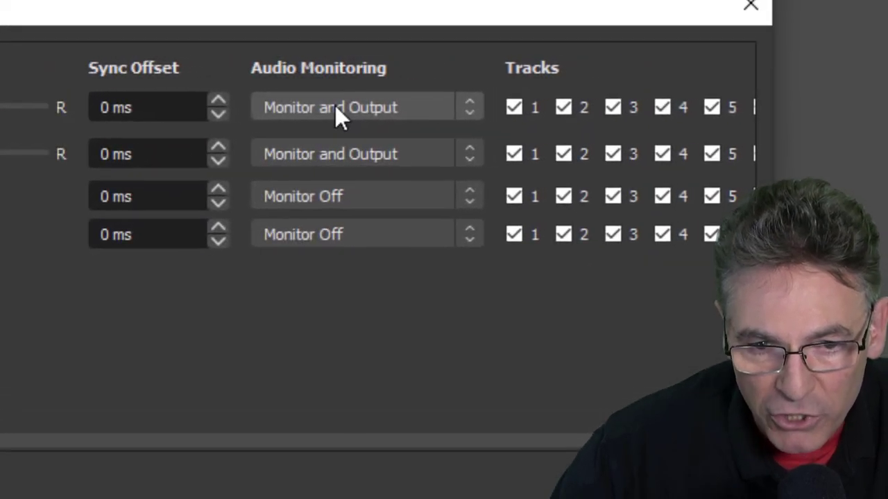
left_click(709, 85)
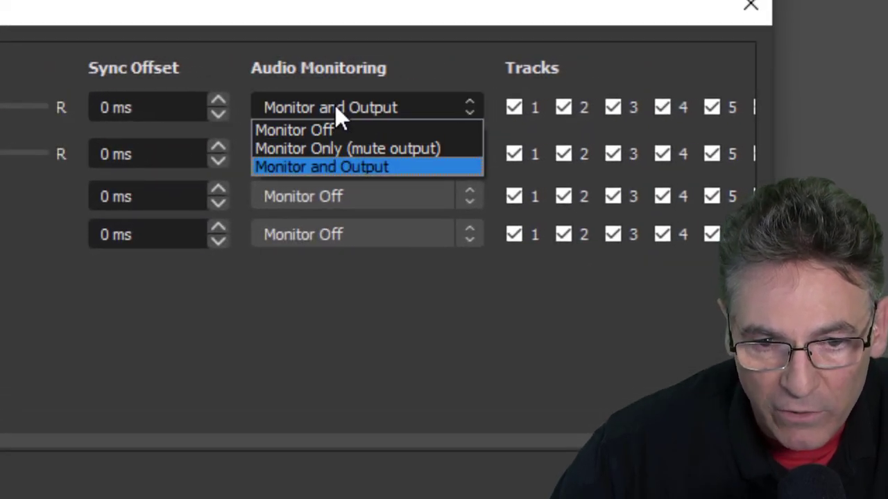
left_click(335, 170)
left_click(325, 155)
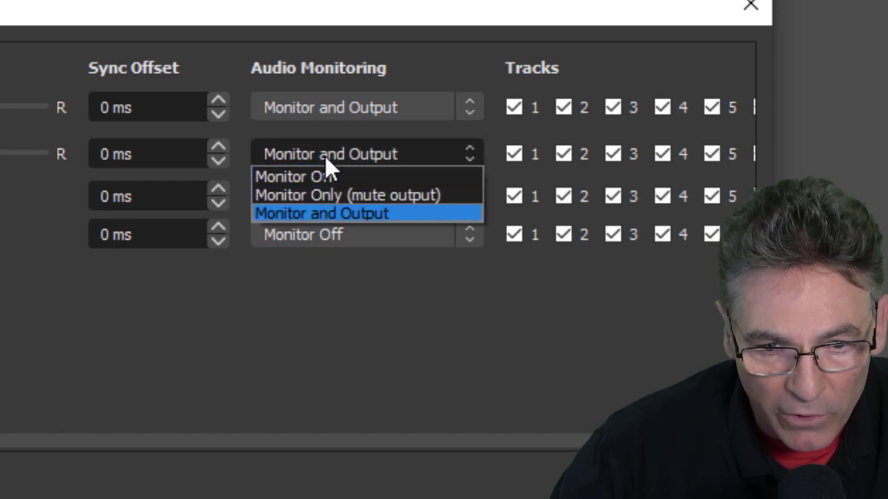
left_click(327, 210)
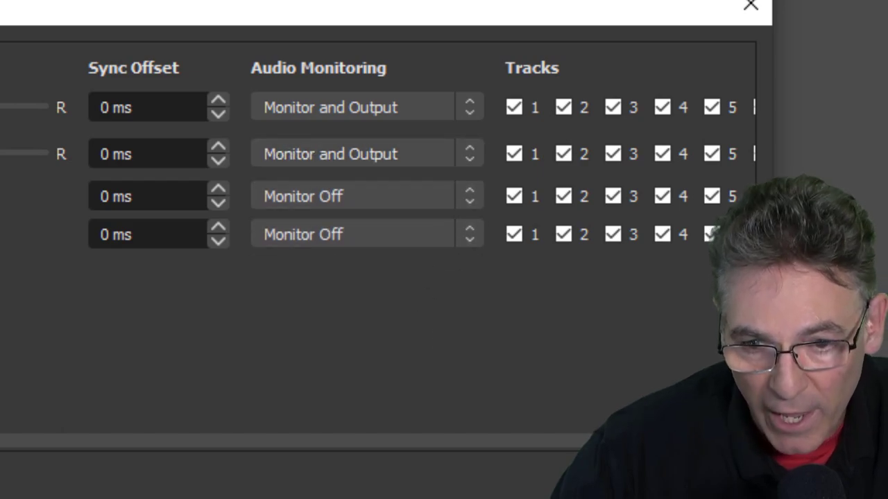
key("Escape")
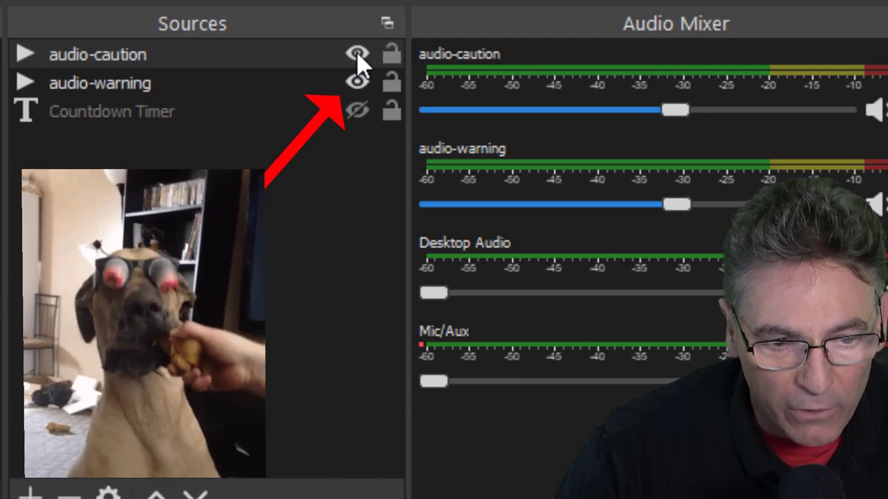
left_click(267, 315)
left_click(360, 80)
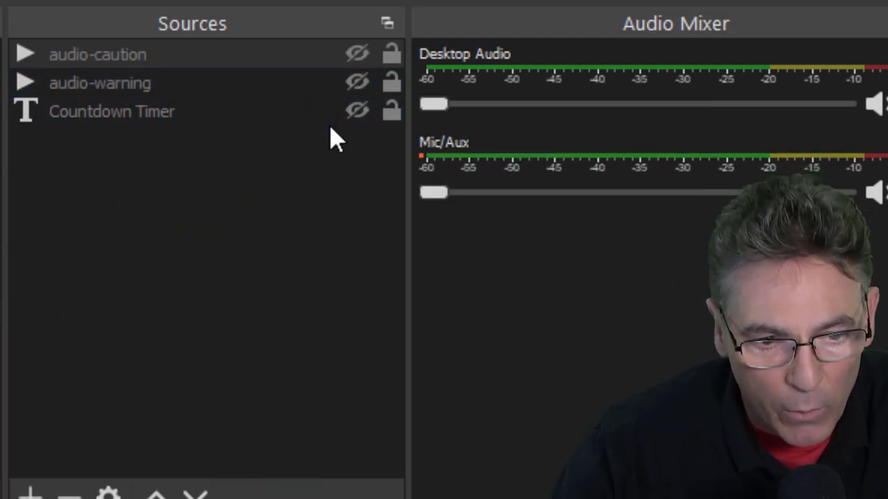
left_click(358, 54)
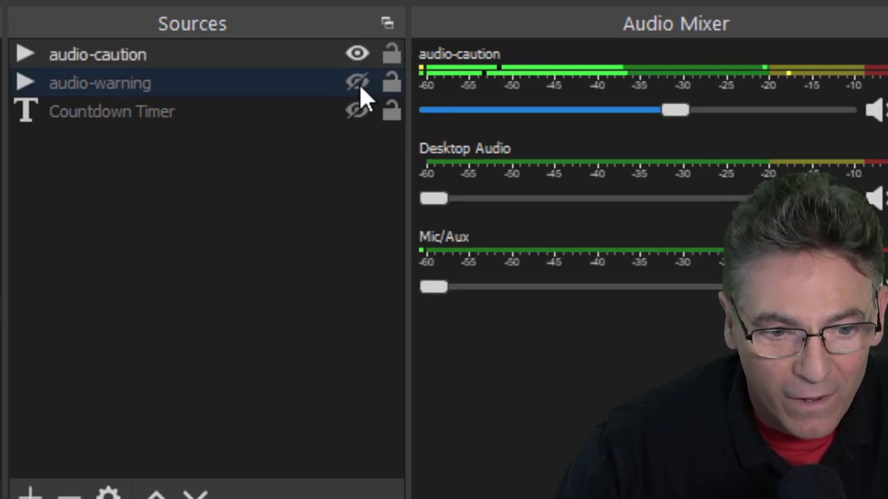
left_click(358, 83)
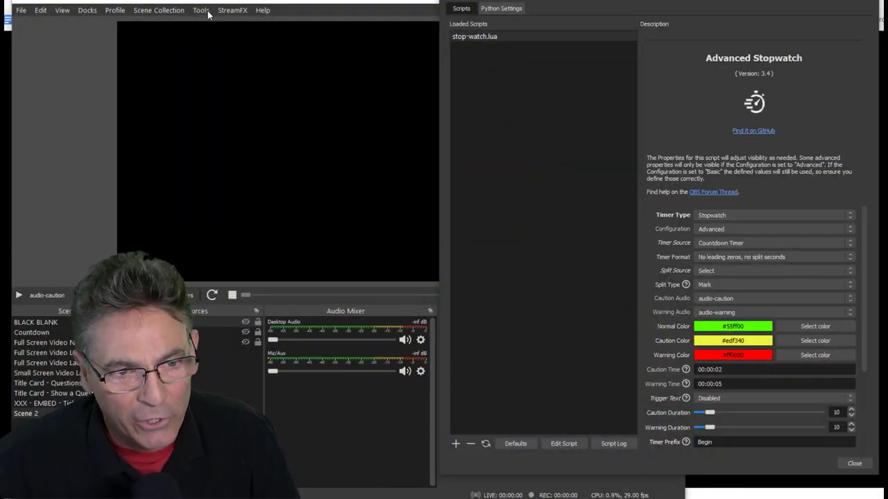
left_click(209, 14)
left_click(720, 107)
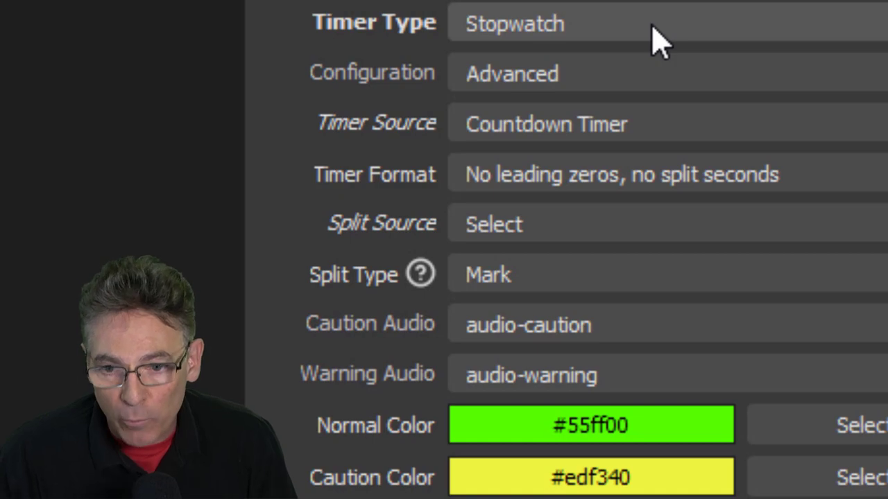
Change the script's Timer Type to Countdown
left_click(582, 31)
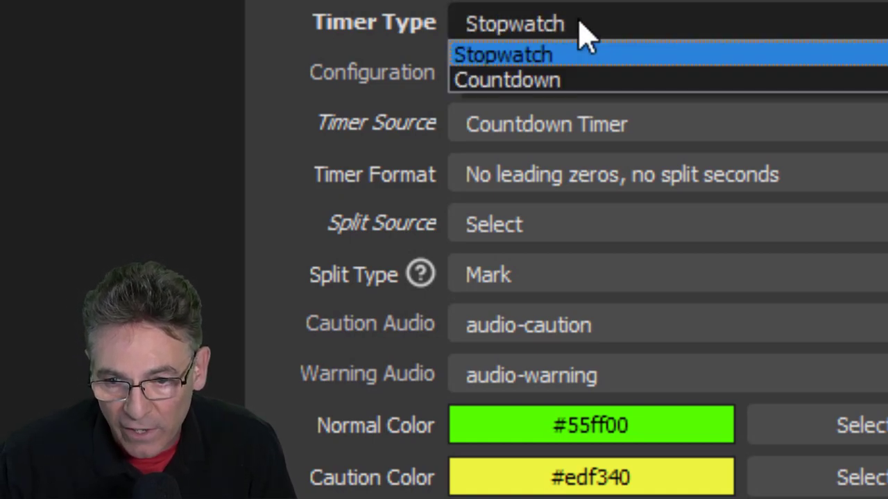
left_click(577, 79)
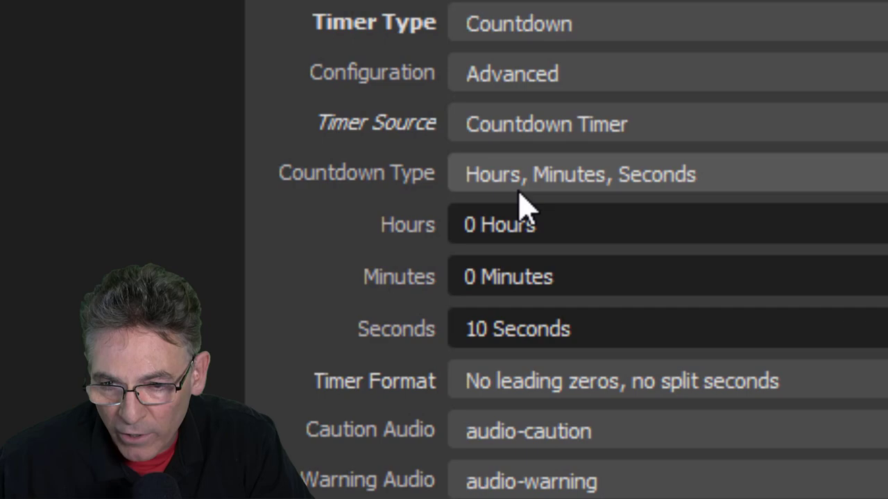
Keep the hours/minutes/seconds countdown at 0, 0 and 10, then open Timer Format choices
left_click(692, 183)
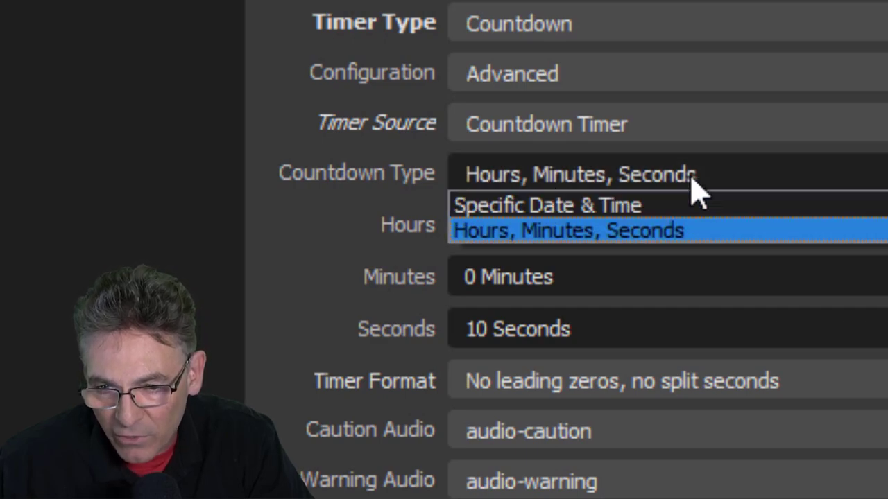
left_click(683, 235)
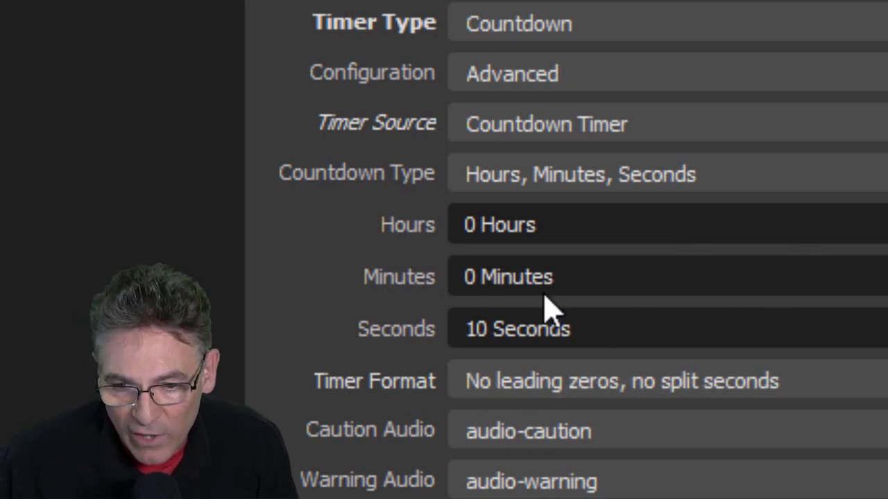
left_click_drag(539, 236, 437, 236)
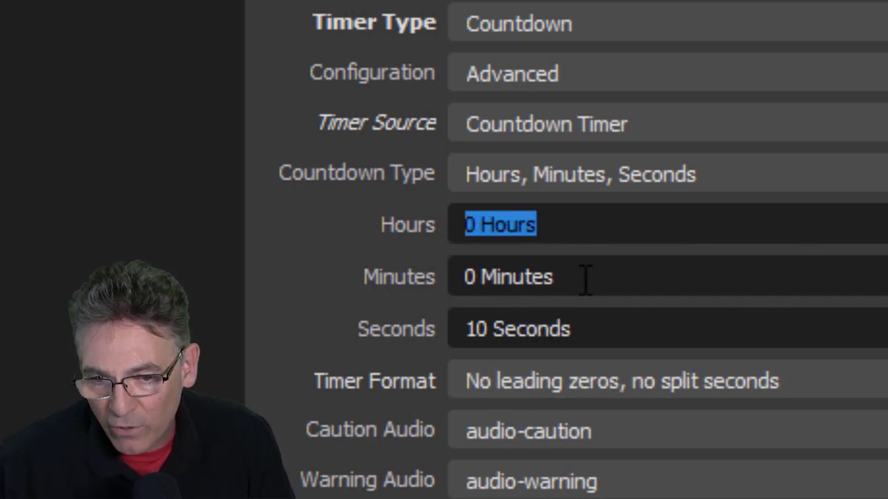
left_click_drag(586, 278, 422, 326)
left_click_drag(569, 329, 449, 321)
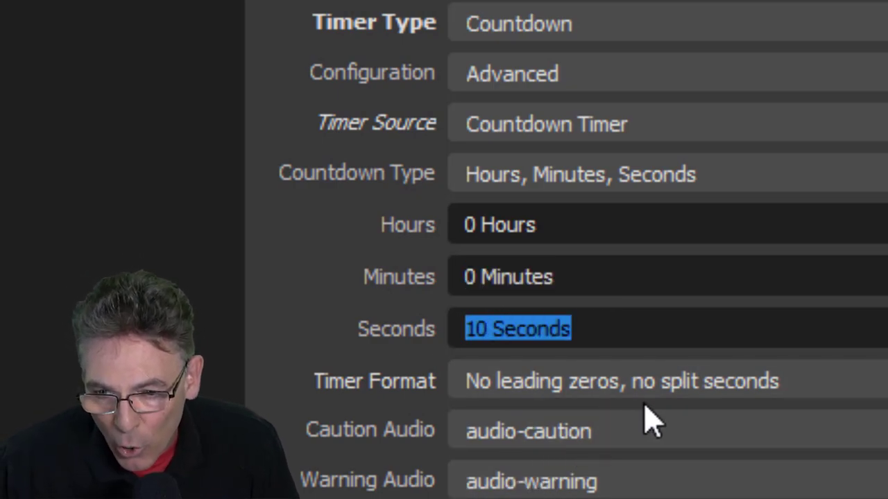
left_click(770, 394)
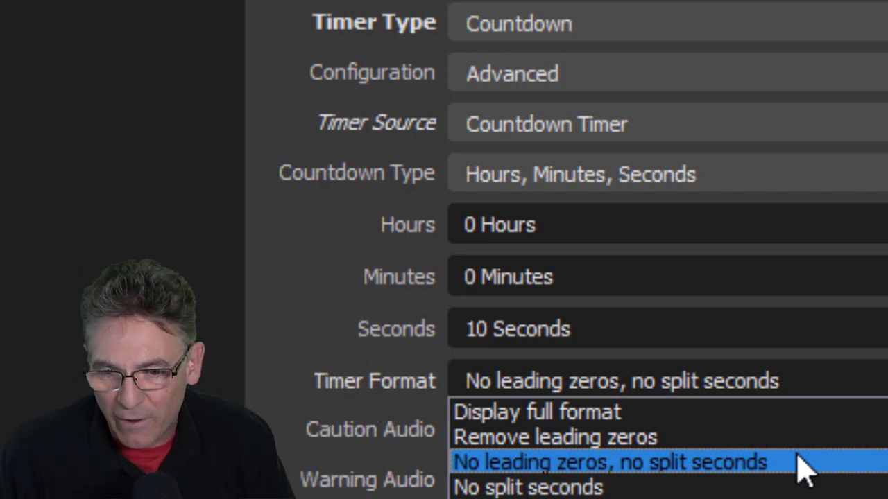
Keep the 'No leading zeros, no split seconds' timer format and audio-caution as the caution sound
left_click(805, 472)
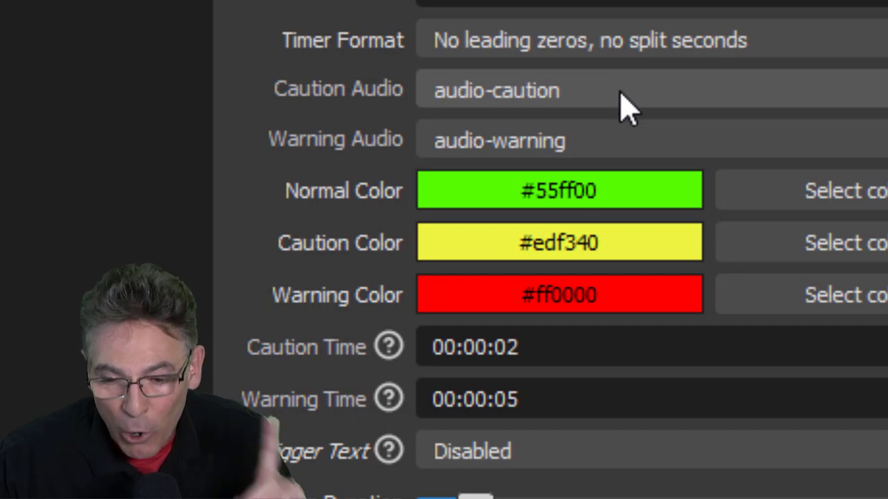
left_click(597, 97)
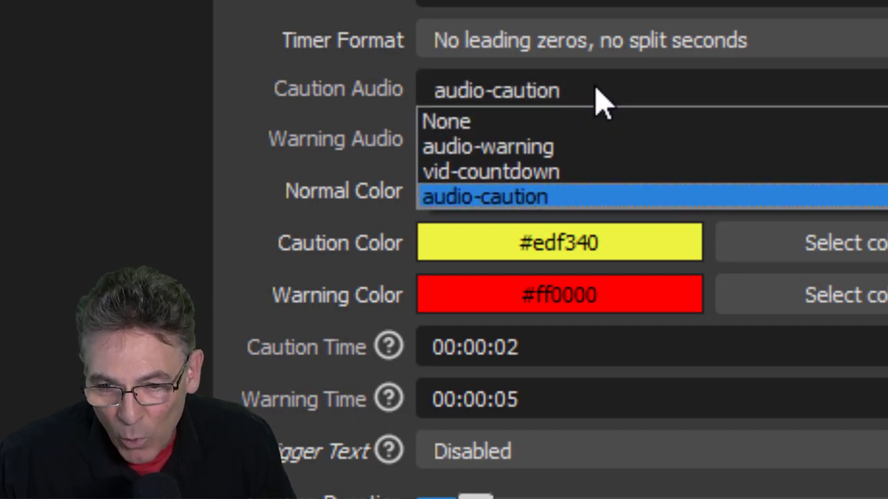
left_click(565, 200)
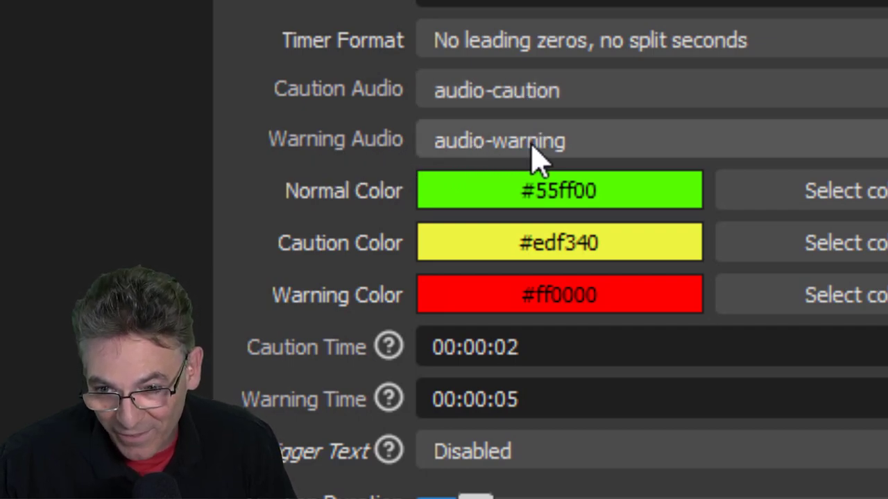
scroll(547, 129, "down", 3)
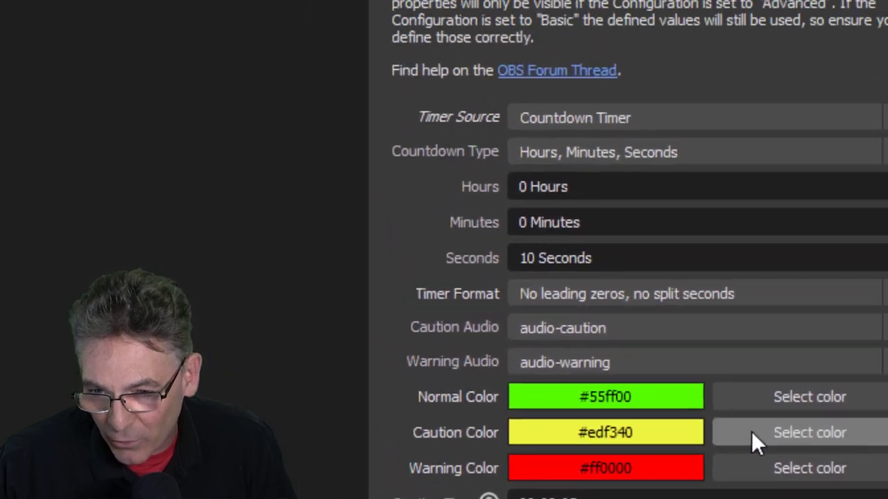
Keep the caution colour at the yellow #edf340
left_click(648, 128)
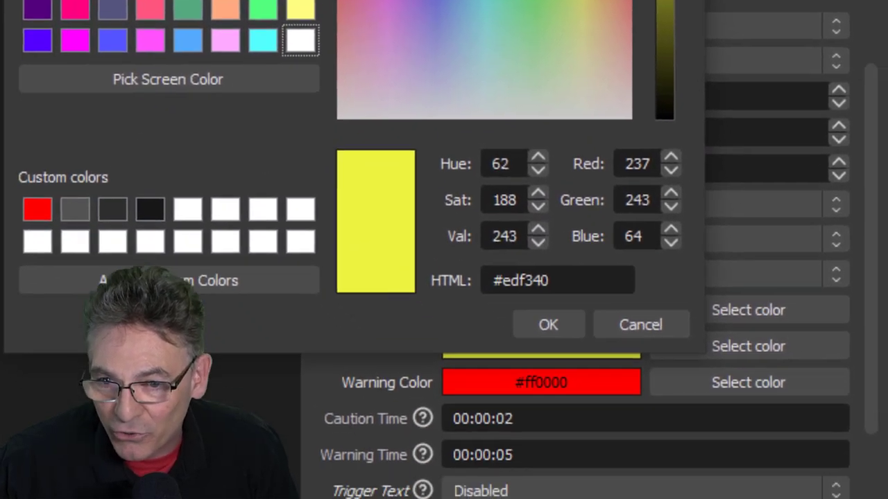
left_click(650, 482)
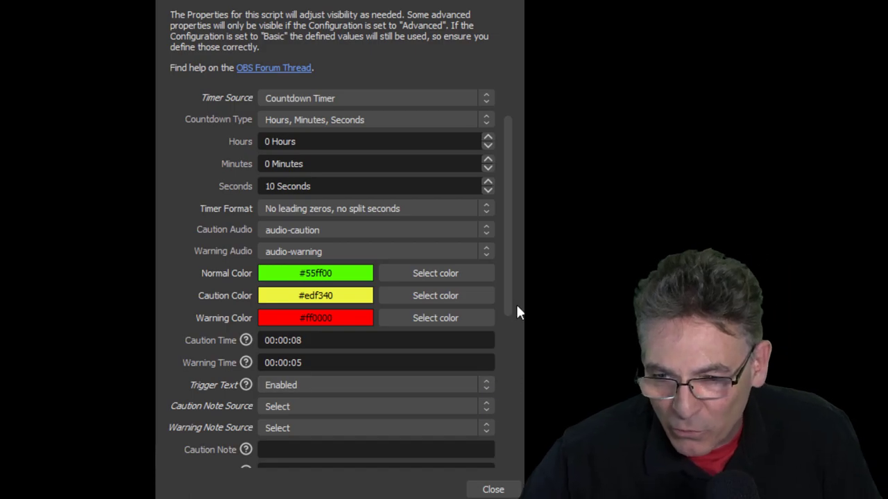
left_click_drag(507, 307, 518, 417)
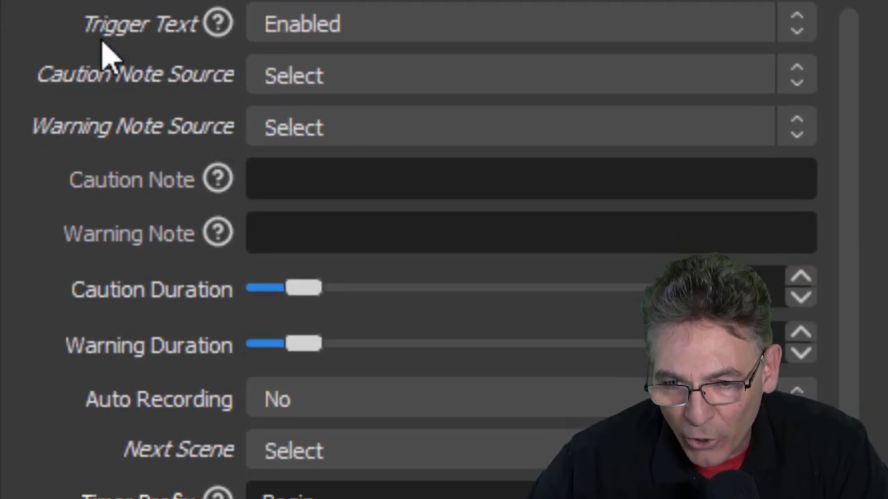
left_click(366, 40)
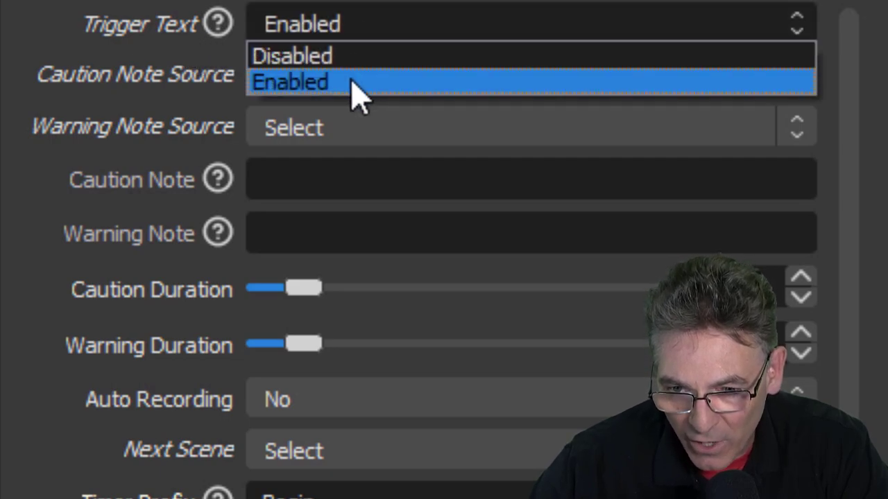
left_click(357, 95)
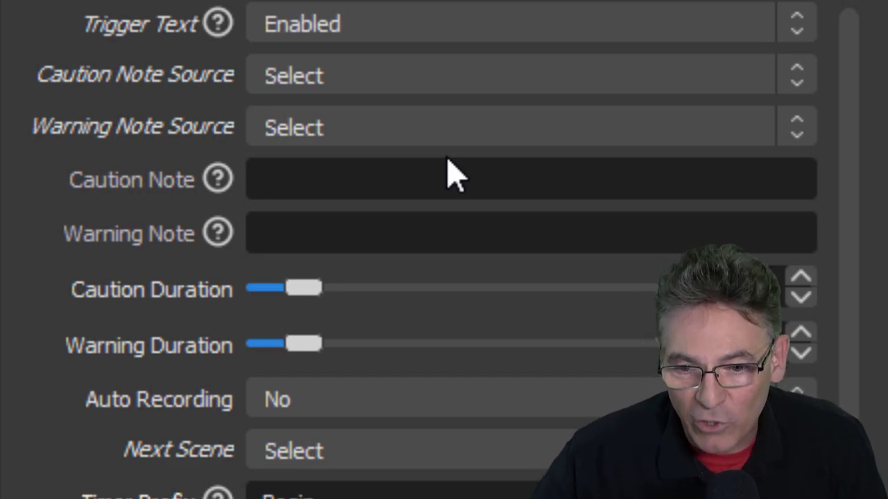
left_click(388, 83)
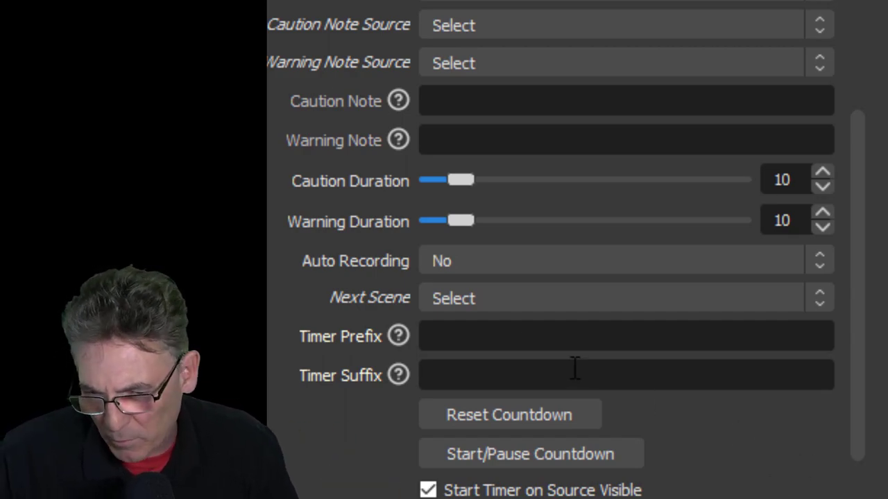
Leave Auto Recording at No and set the Next Scene to BLACK BLANK
left_click(478, 262)
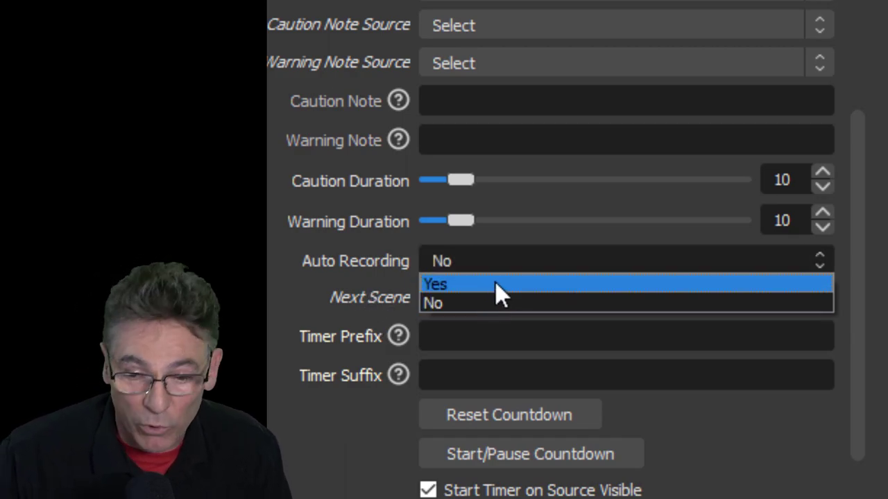
left_click(494, 284)
left_click(476, 264)
left_click(443, 298)
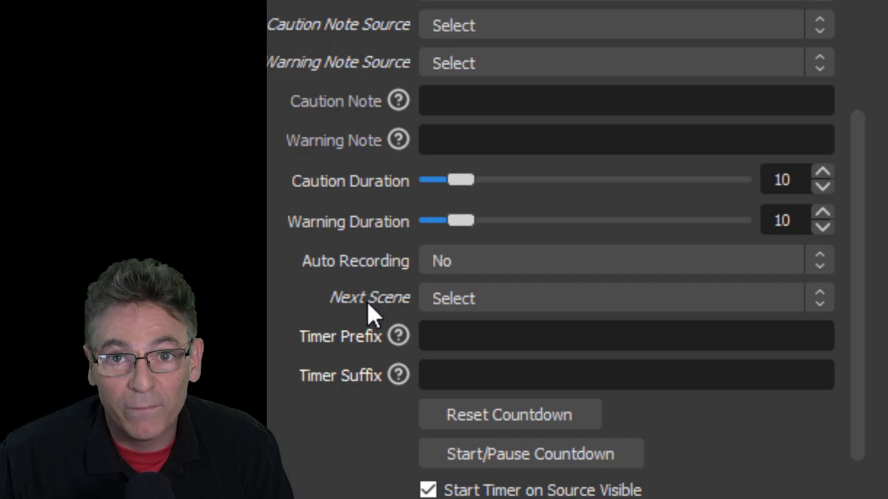
left_click(496, 303)
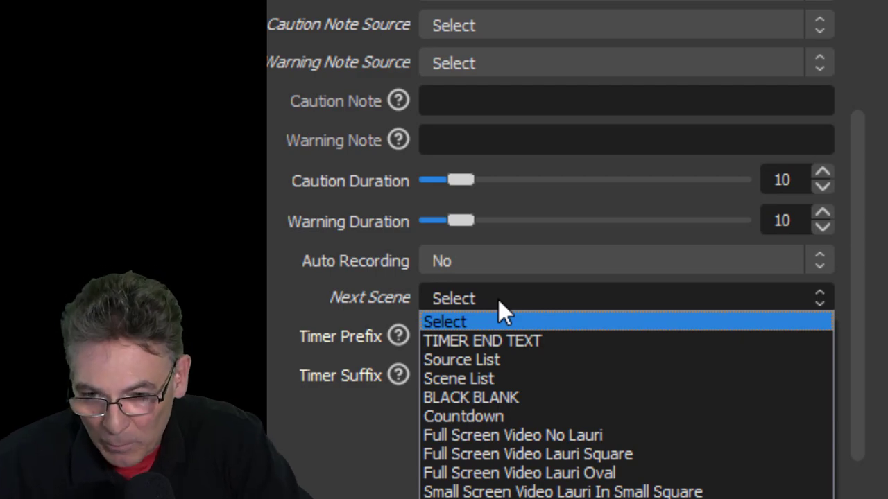
left_click(471, 397)
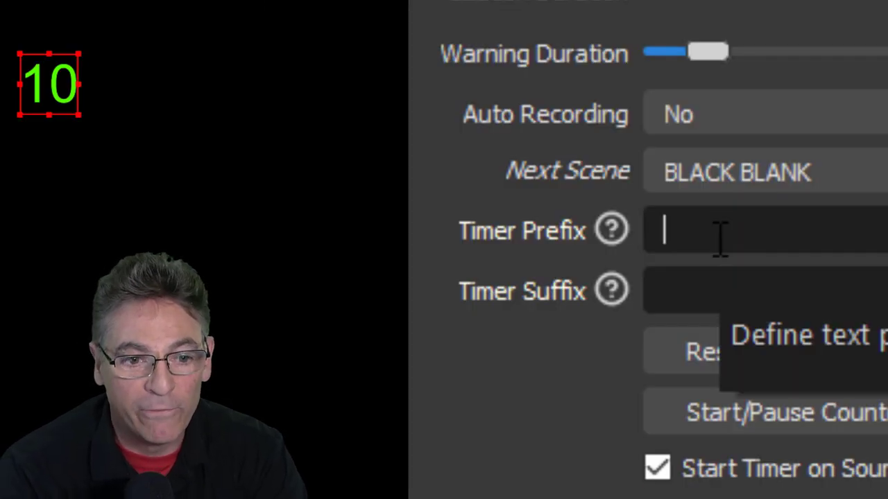
Enter 'START' as the timer prefix and 'END' as the timer suffix
type("START")
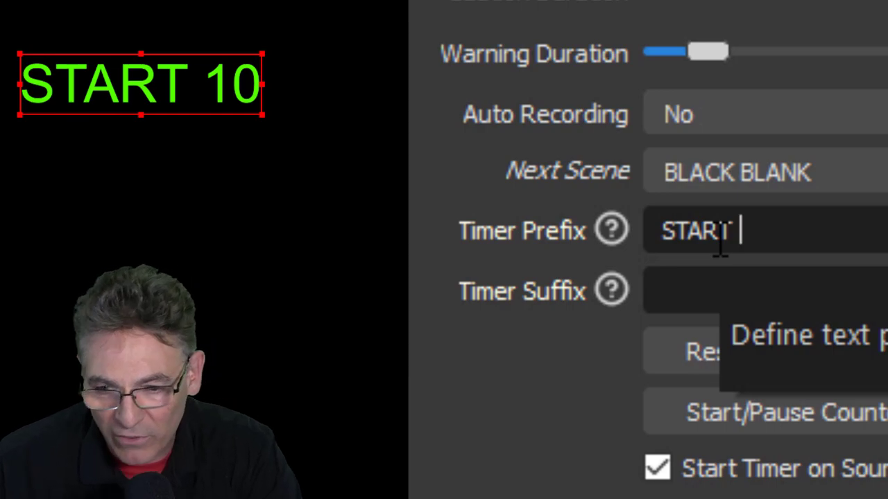
key("Tab")
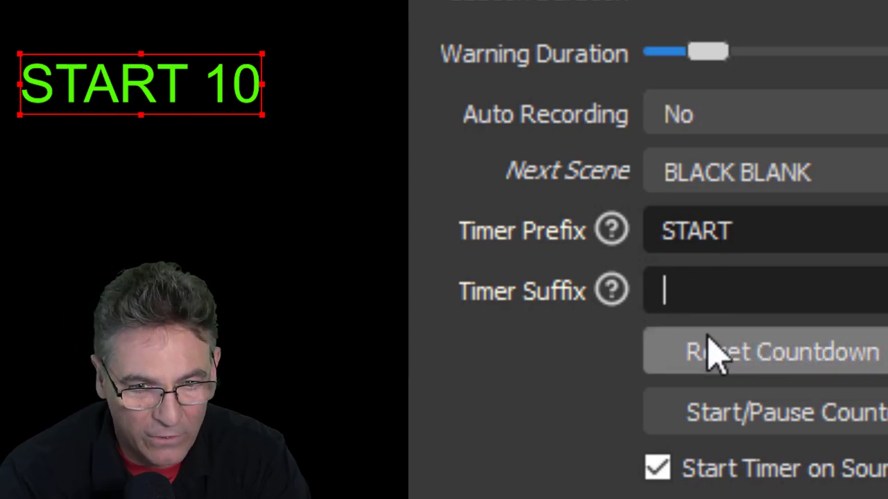
type("END")
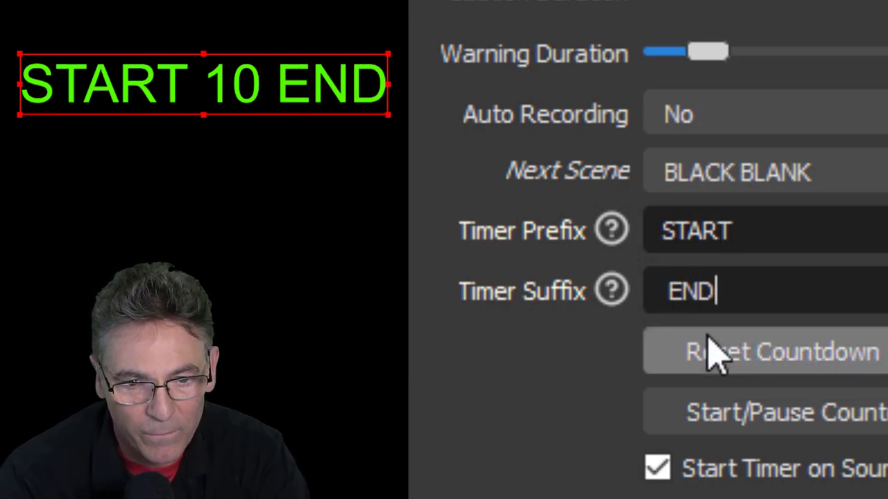